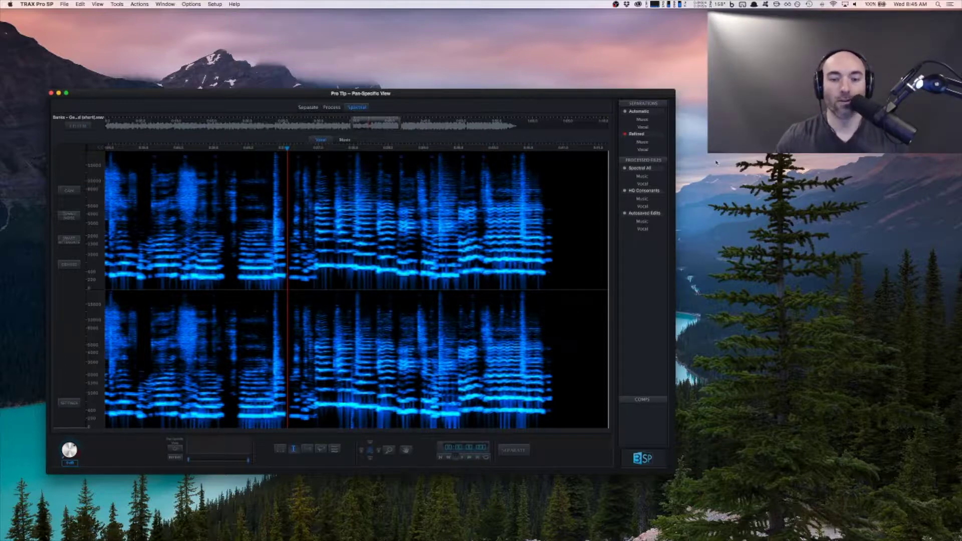
Turn on the pan-specific view for the vocal and test several narrower pan ranges before restoring the full range
key("space")
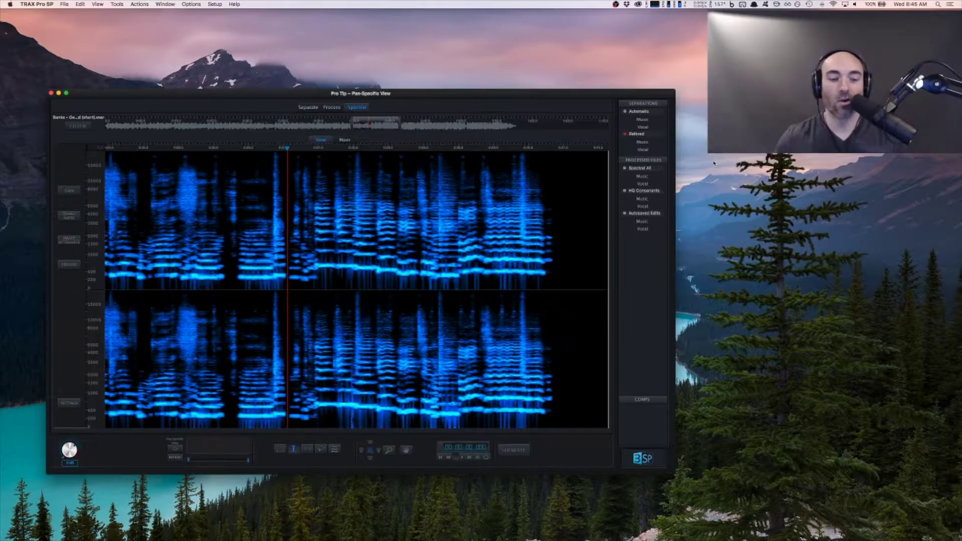
left_click(173, 451)
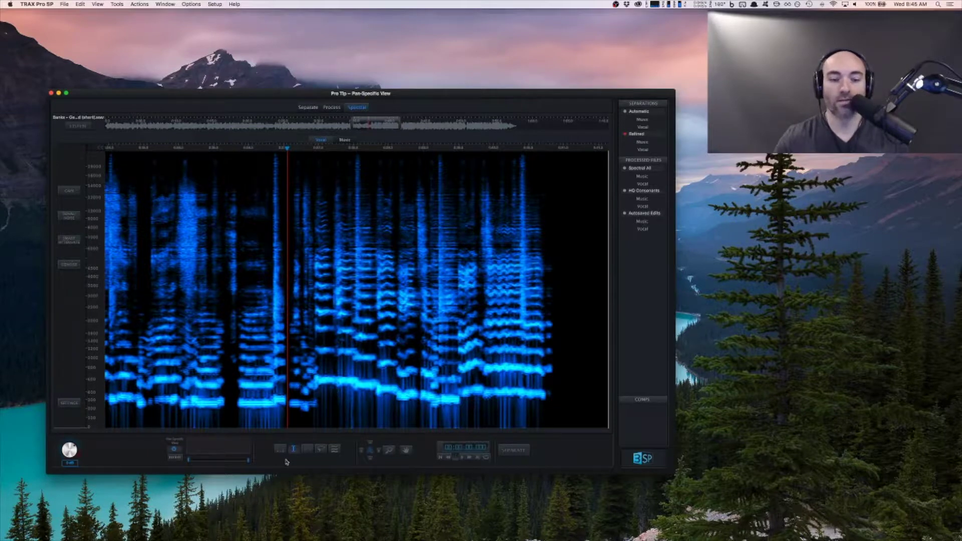
left_click_drag(249, 463, 210, 464)
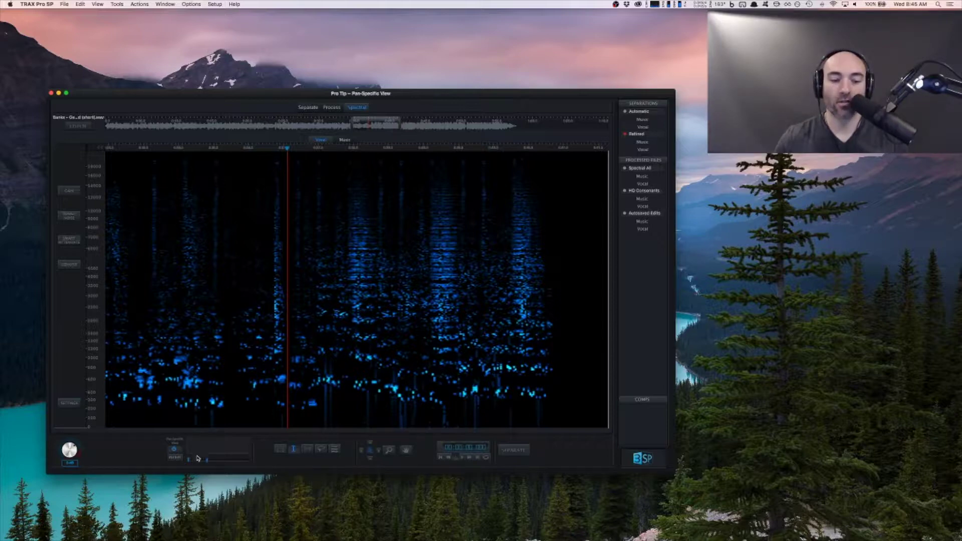
mouse_move(208, 462)
left_mouse_down()
mouse_move(248, 460)
mouse_move(225, 462)
left_mouse_up()
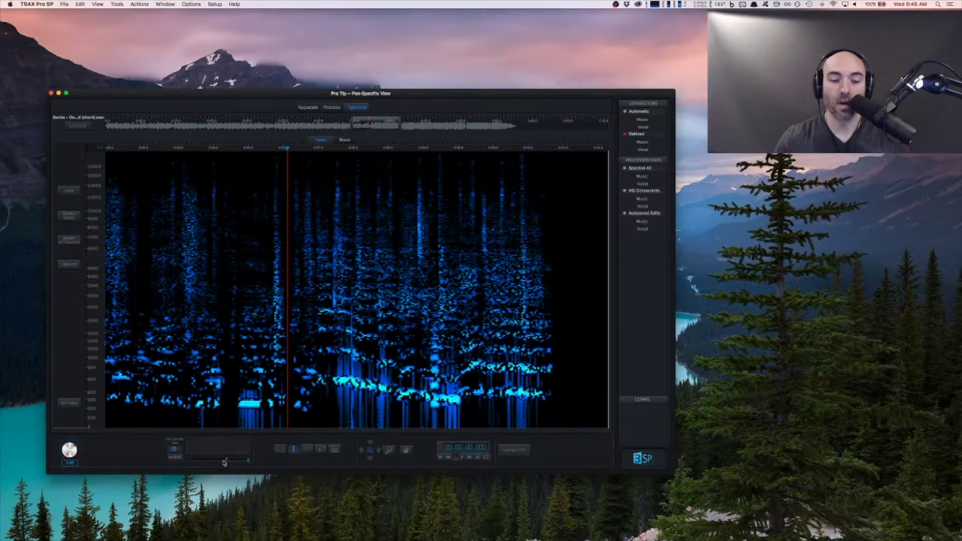
left_click_drag(224, 462, 186, 462)
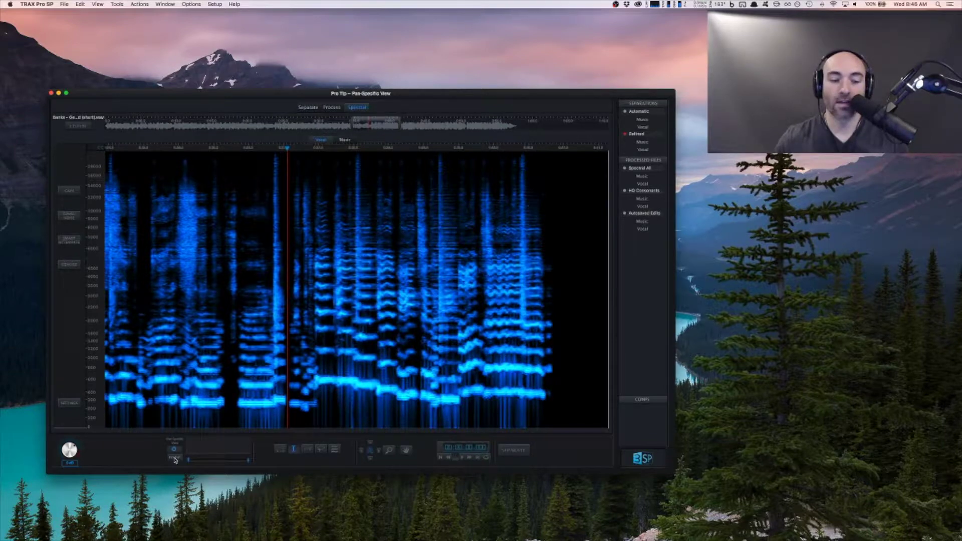
Limit the pan-specific view to the far left part of the stereo field and audition the vocal
left_click(175, 459)
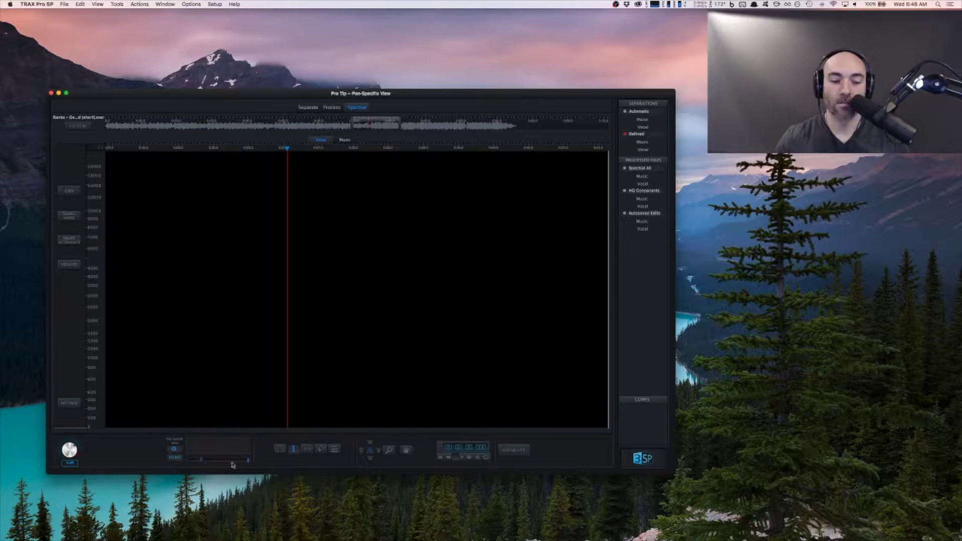
left_click(248, 460)
left_click_drag(246, 461, 238, 462)
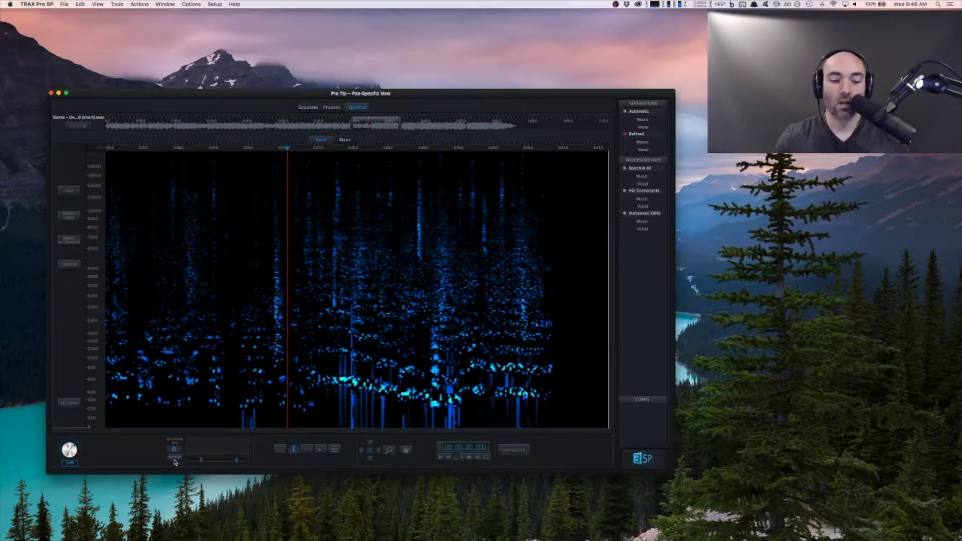
mouse_move(202, 459)
left_mouse_down()
mouse_move(187, 460)
mouse_move(215, 461)
mouse_move(201, 461)
left_mouse_up()
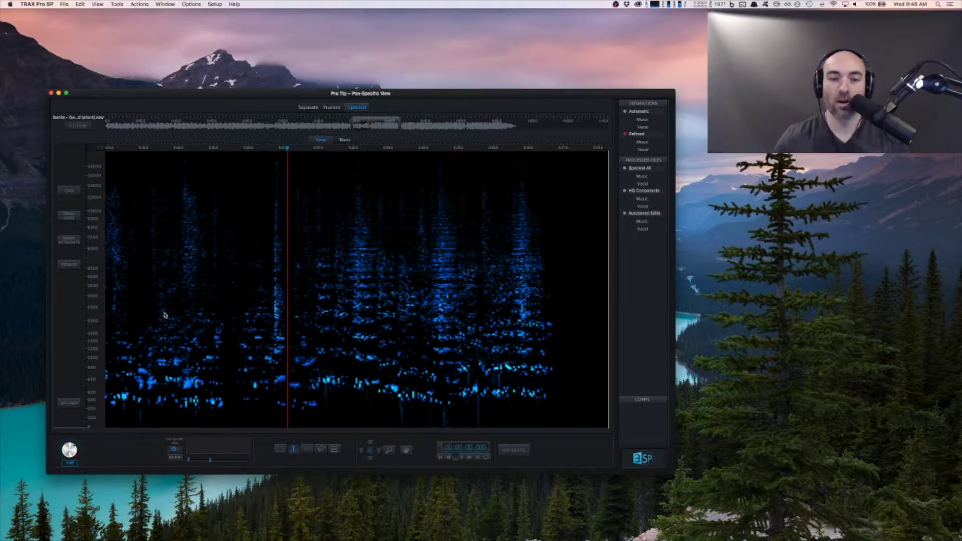
key("space")
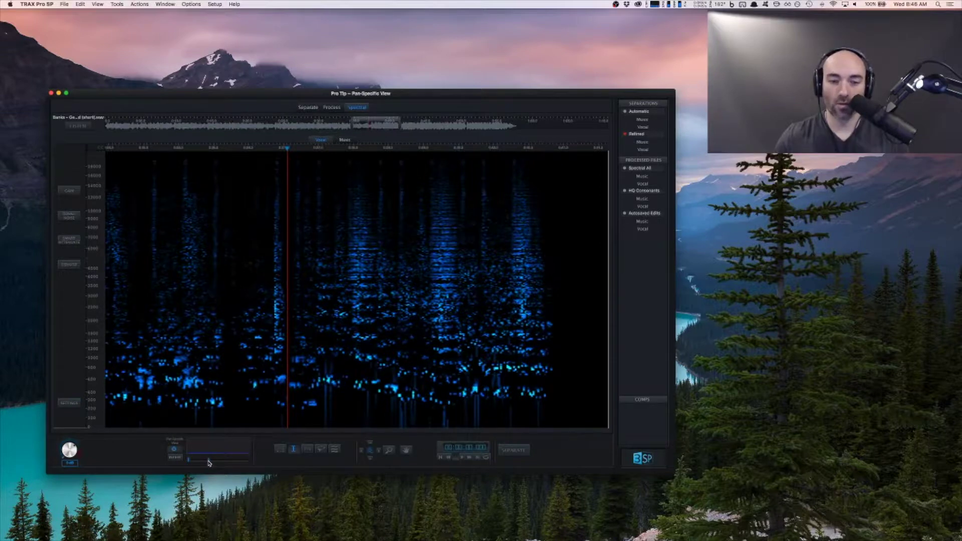
key("space")
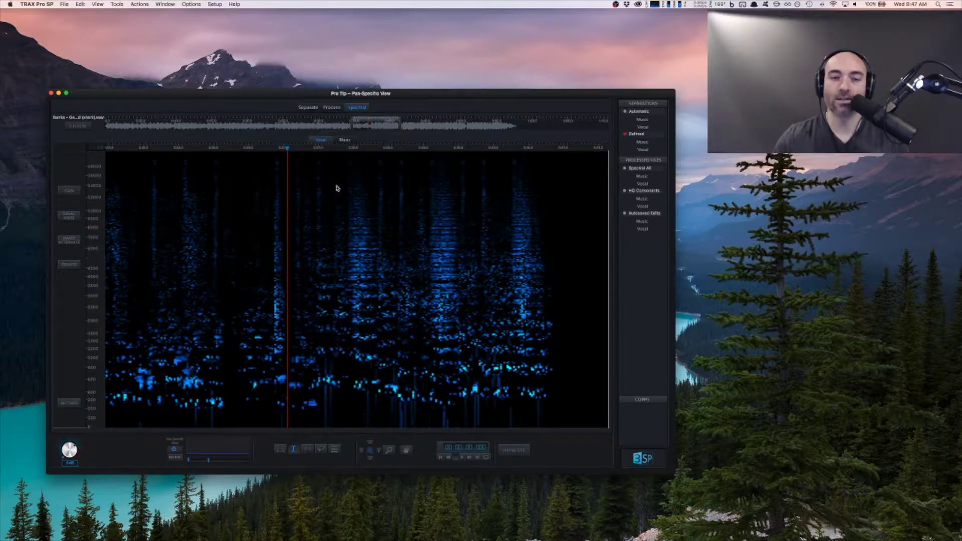
Select the narrow high-frequency transient bands in the second half of the vocal with multiple rectangular selections and delete them
left_click(279, 450)
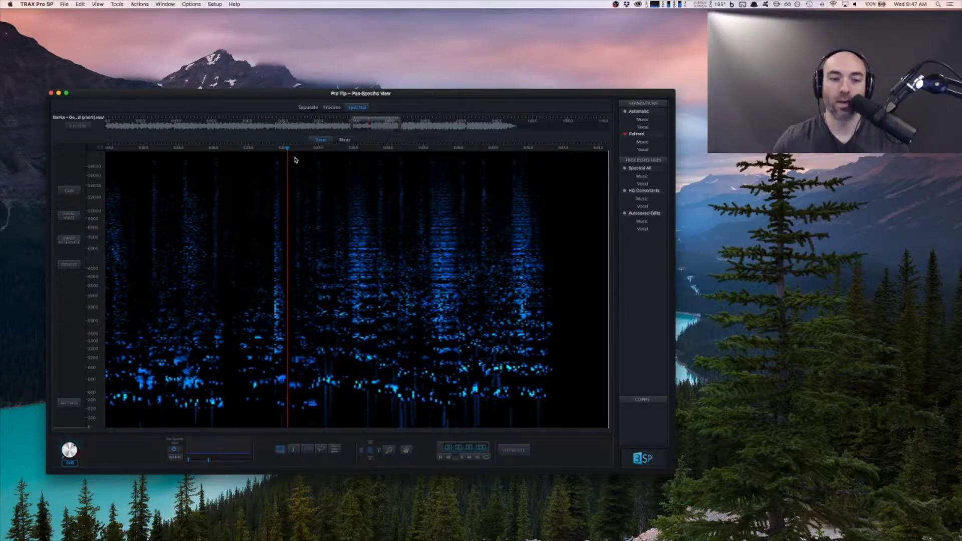
left_click_drag(294, 157, 302, 295)
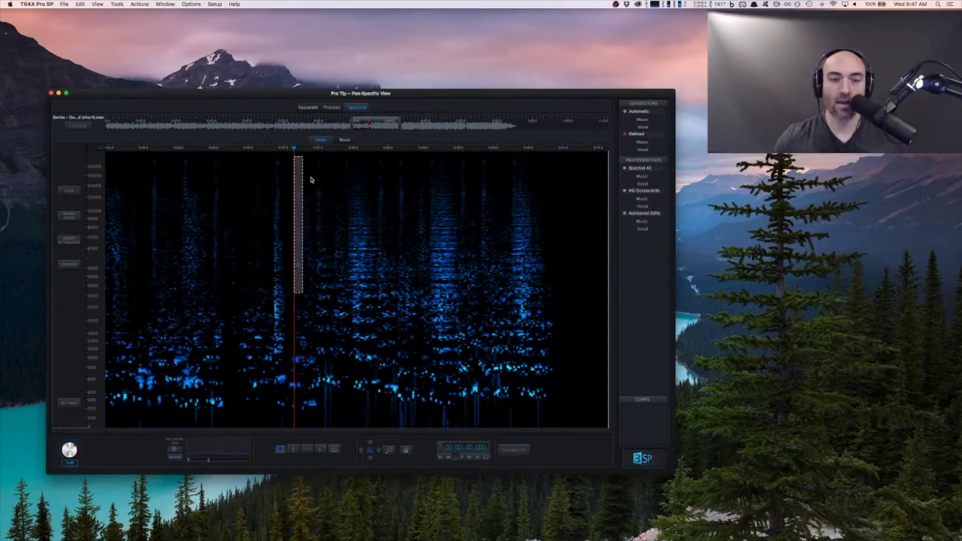
left_click_drag(304, 175, 313, 272)
mouse_move(315, 156)
left_mouse_down()
mouse_move(322, 266)
mouse_move(354, 266)
mouse_move(343, 276)
left_mouse_up()
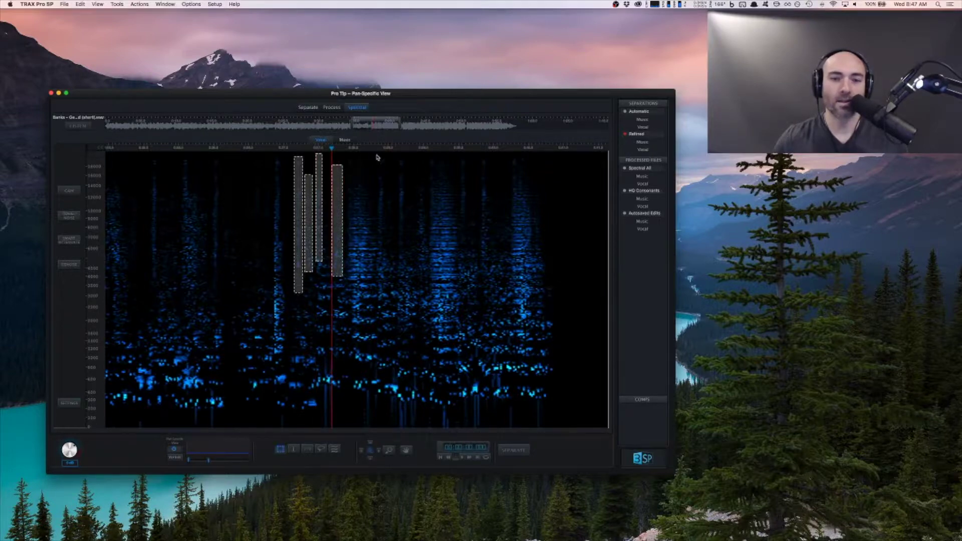
left_click_drag(377, 155, 385, 248)
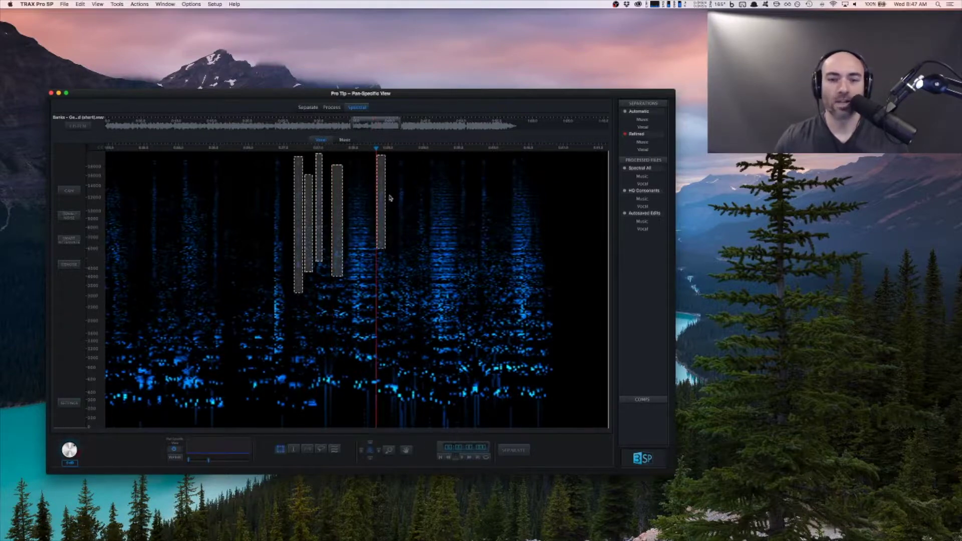
left_click_drag(388, 194, 393, 253)
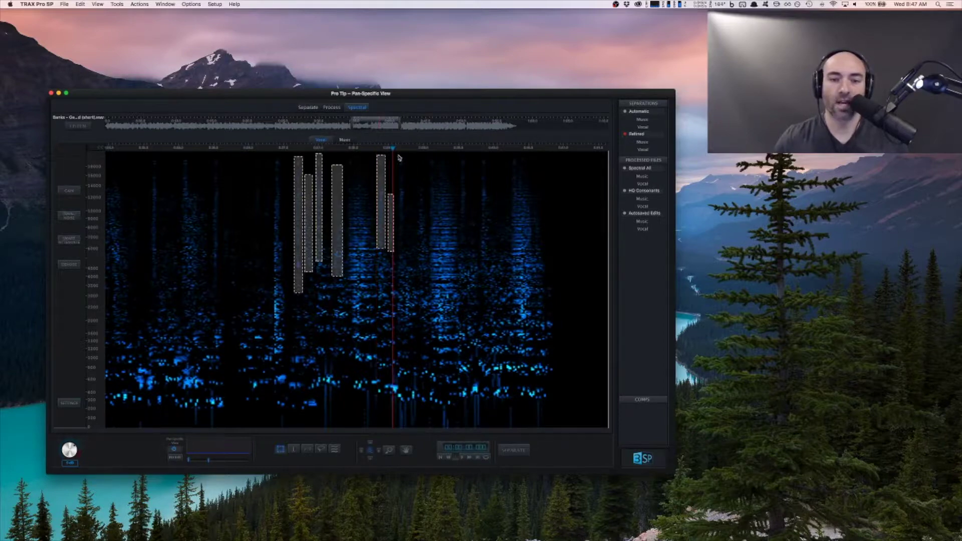
left_click_drag(397, 155, 404, 263)
left_click_drag(416, 177, 426, 264)
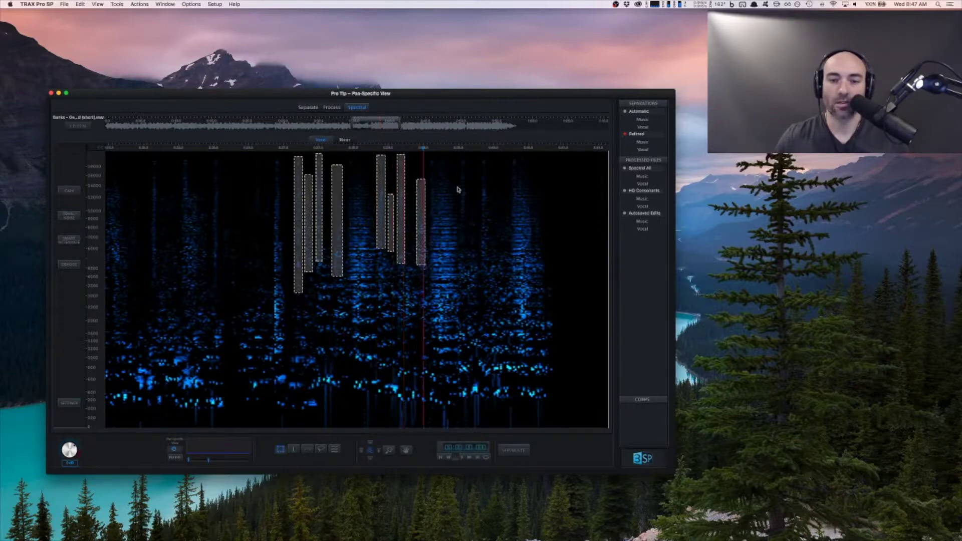
left_click_drag(428, 158, 435, 221)
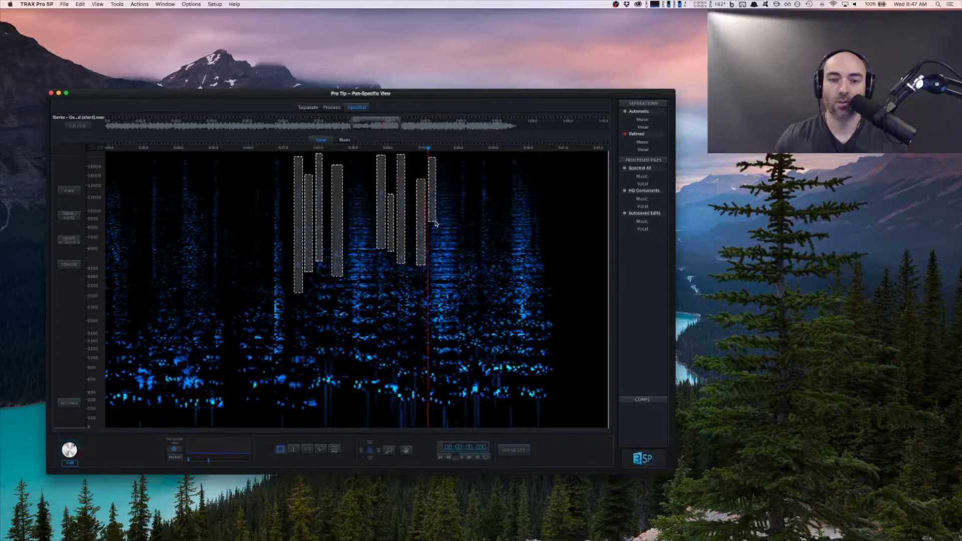
left_click_drag(458, 156, 467, 229)
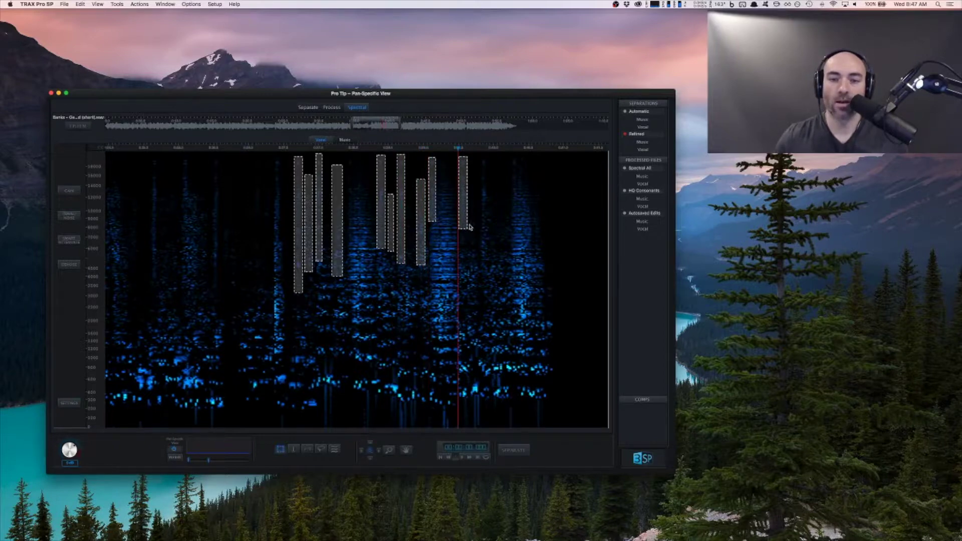
mouse_move(477, 155)
left_mouse_down()
mouse_move(500, 248)
mouse_move(491, 265)
left_mouse_up()
left_click_drag(511, 155, 519, 195)
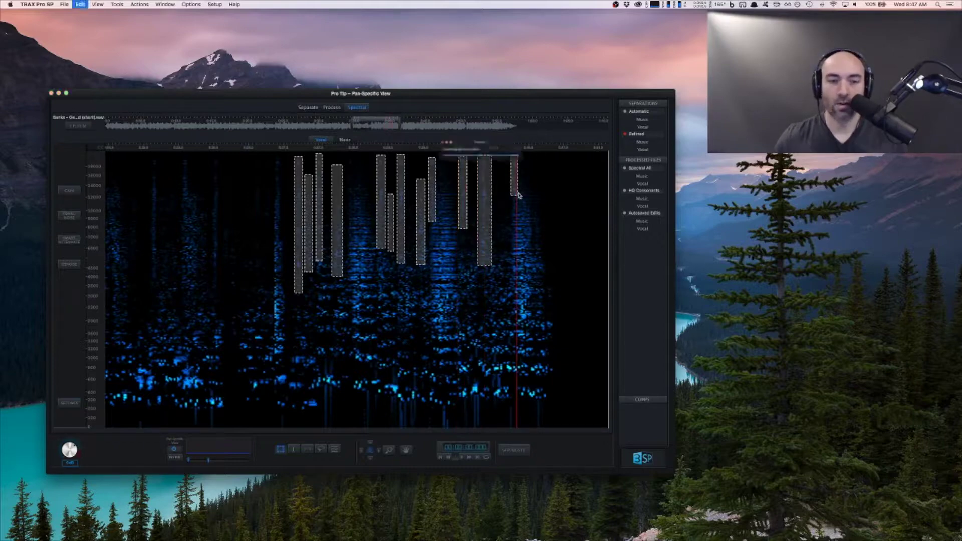
Play the second half of the vocal to audition the deleted transient bands
left_click(285, 234)
key("space")
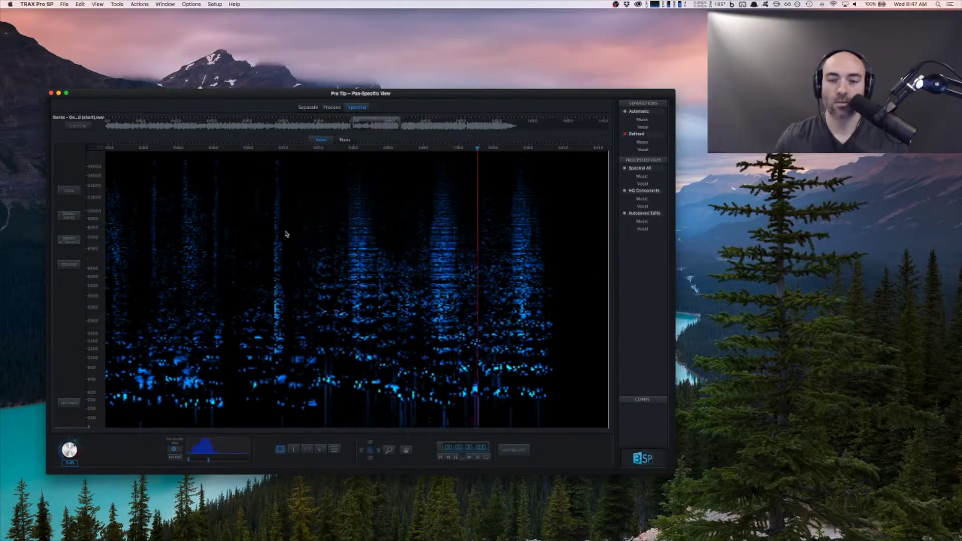
key("space")
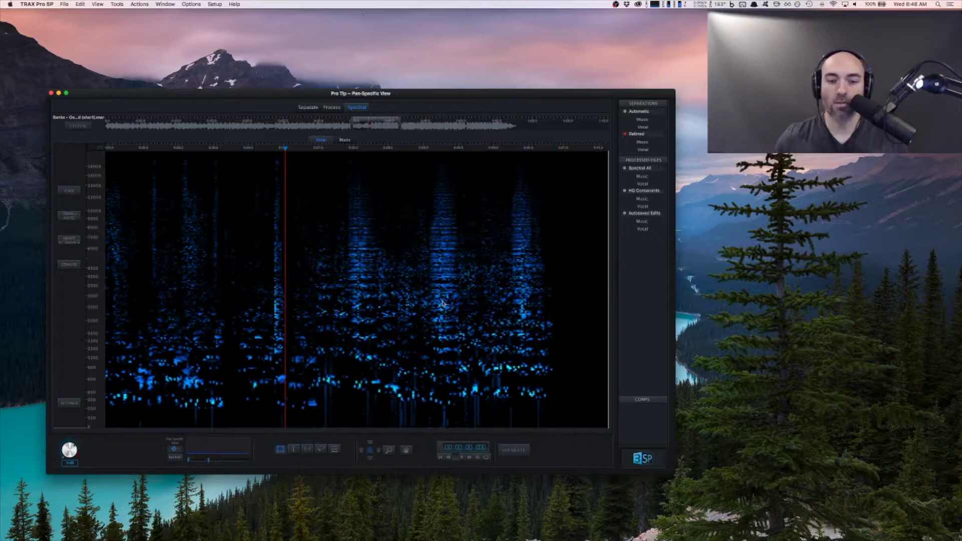
Select the high frequencies of the first broad burst and reduce their gain by 80%, undoing a weaker first pass
left_click_drag(344, 154, 382, 327)
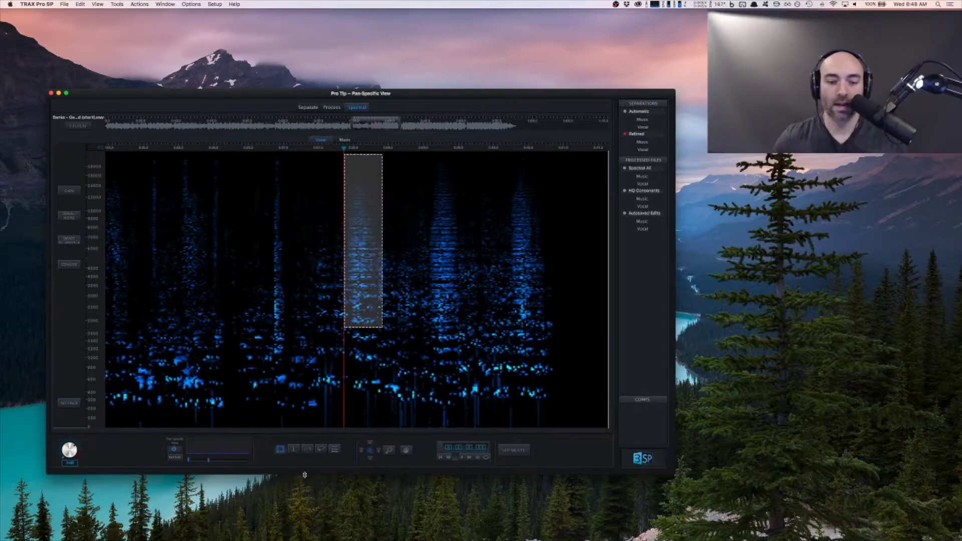
left_click(69, 192)
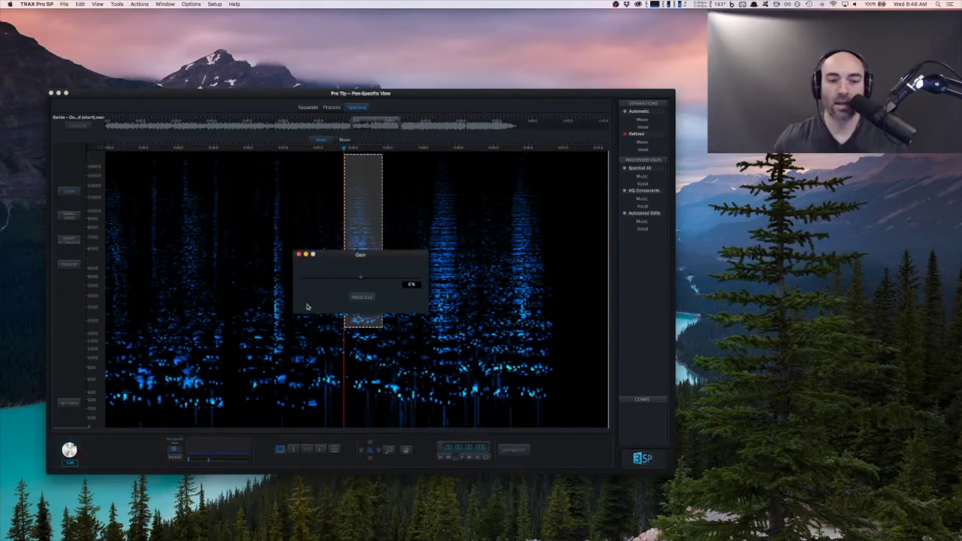
left_click_drag(363, 256, 722, 279)
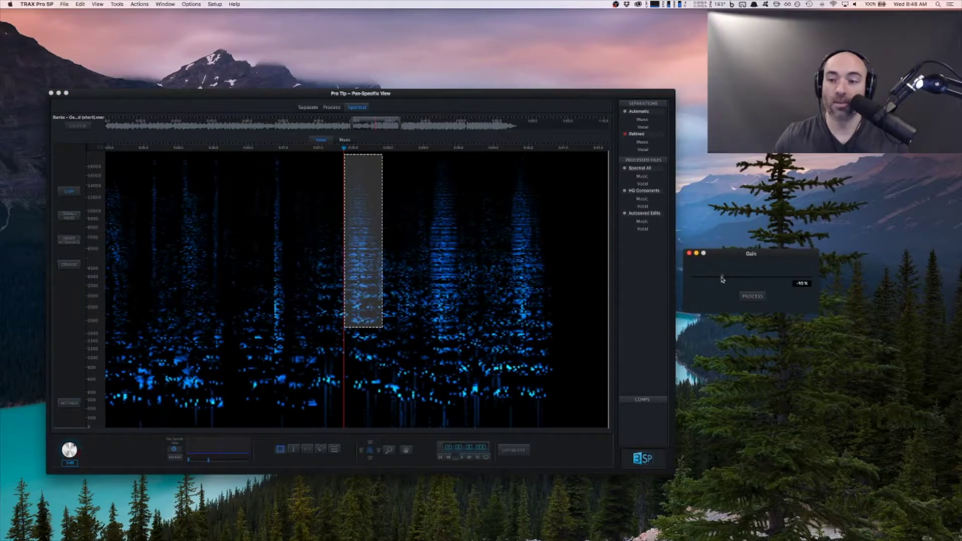
left_click(747, 298)
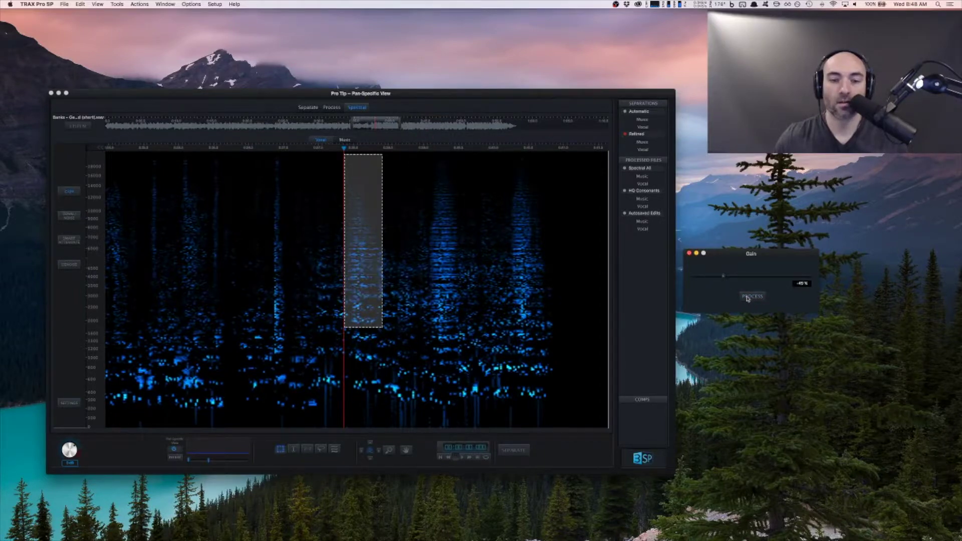
key("super+z")
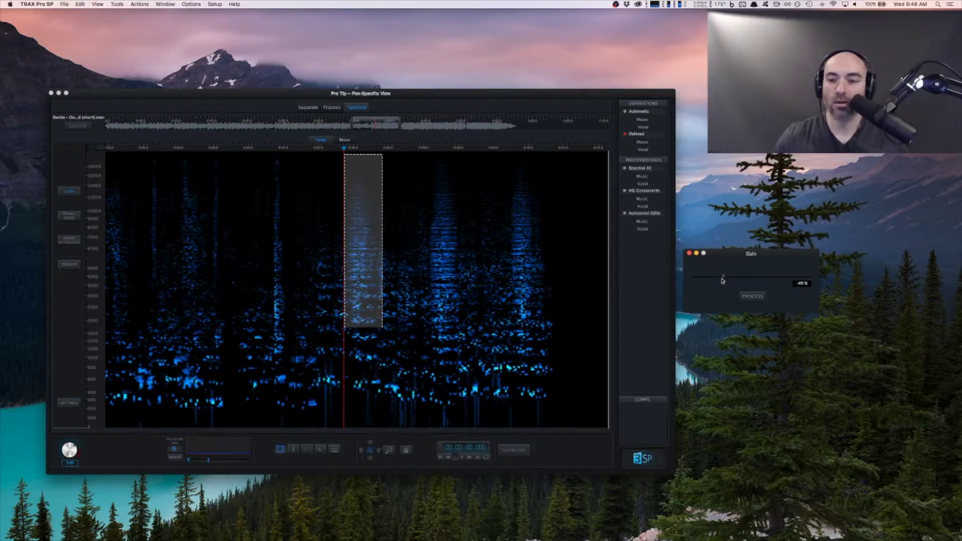
left_click_drag(722, 280, 711, 279)
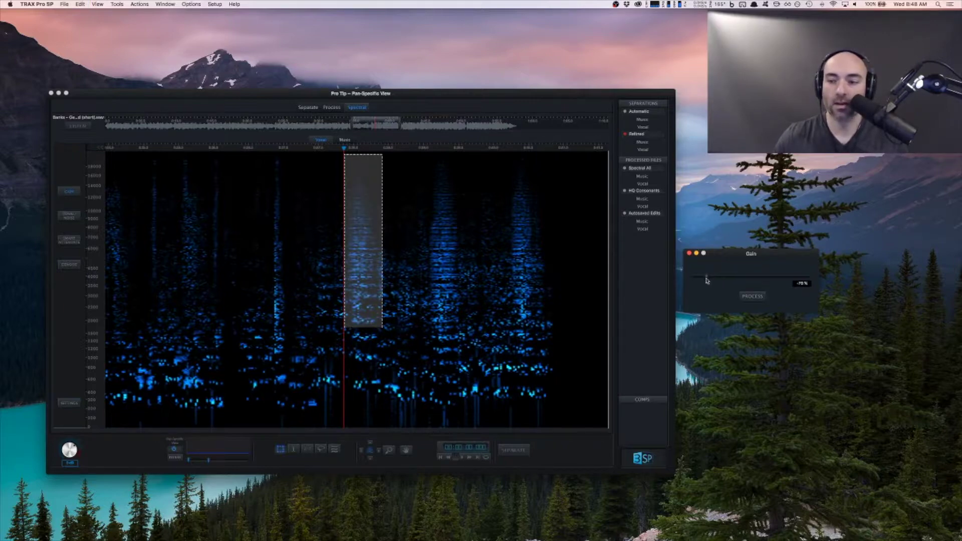
left_click(747, 296)
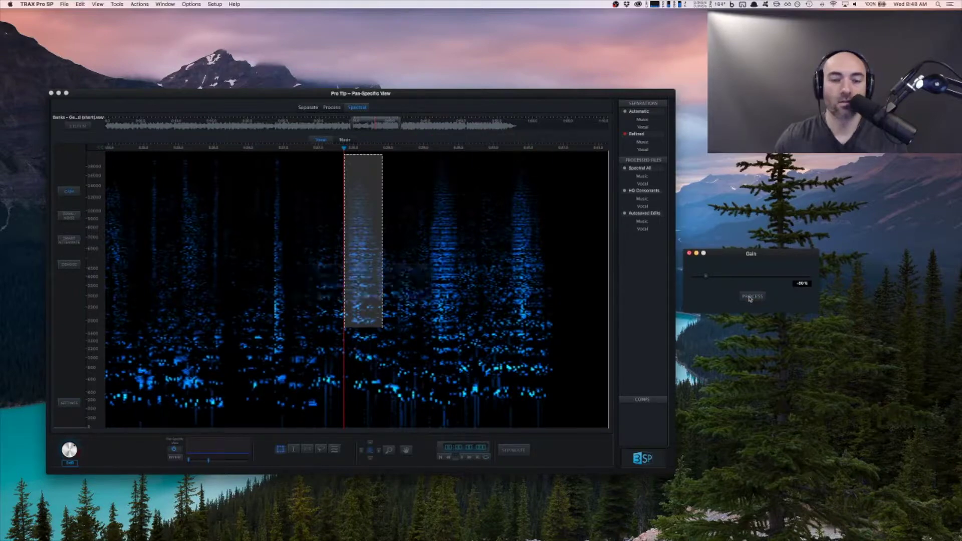
Apply the -80% gain reduction to the high frequencies of the two remaining broad bursts
left_click_drag(429, 155, 462, 337)
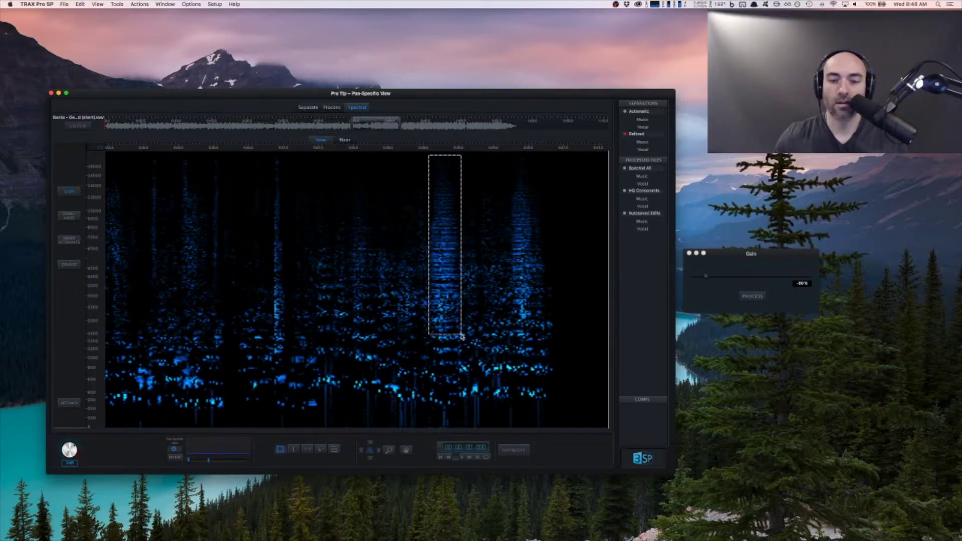
left_click(744, 298)
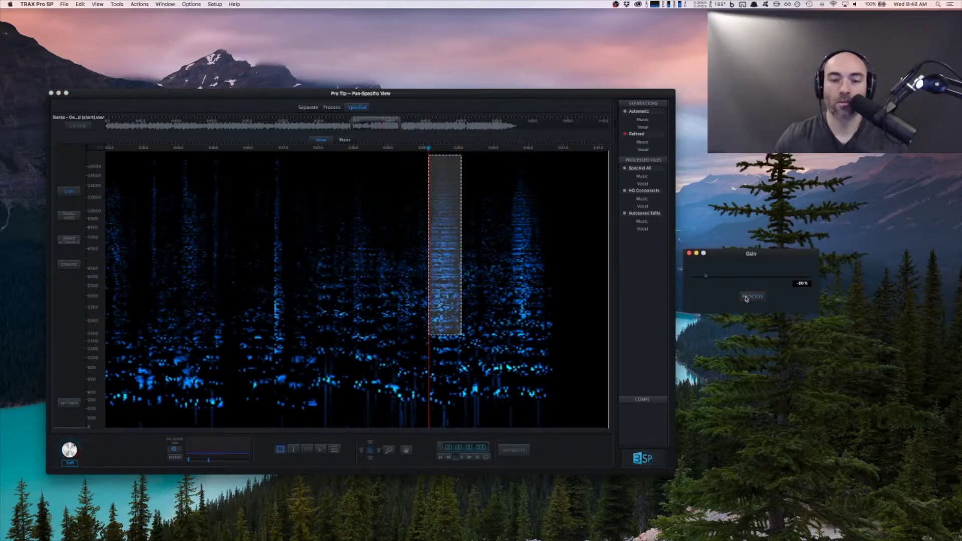
left_click_drag(507, 157, 550, 337)
left_click(745, 299)
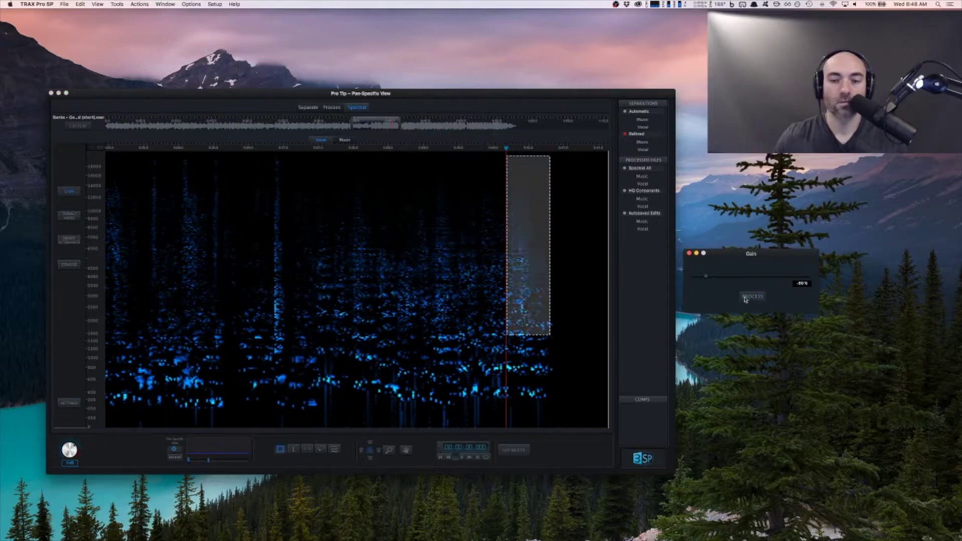
Play the edited vocal section, turn off the pan-specific view and play the full stereo vocal
left_click(292, 249)
key("space")
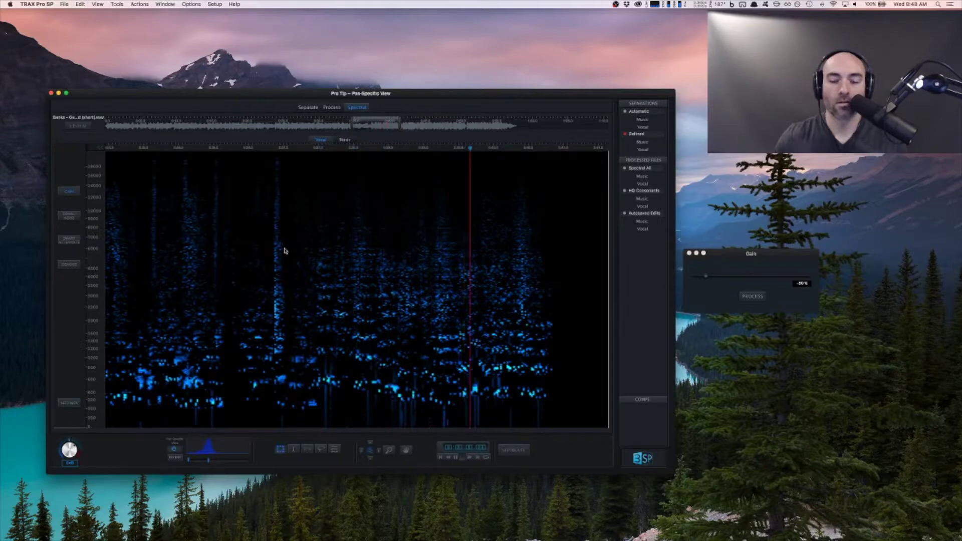
key("space")
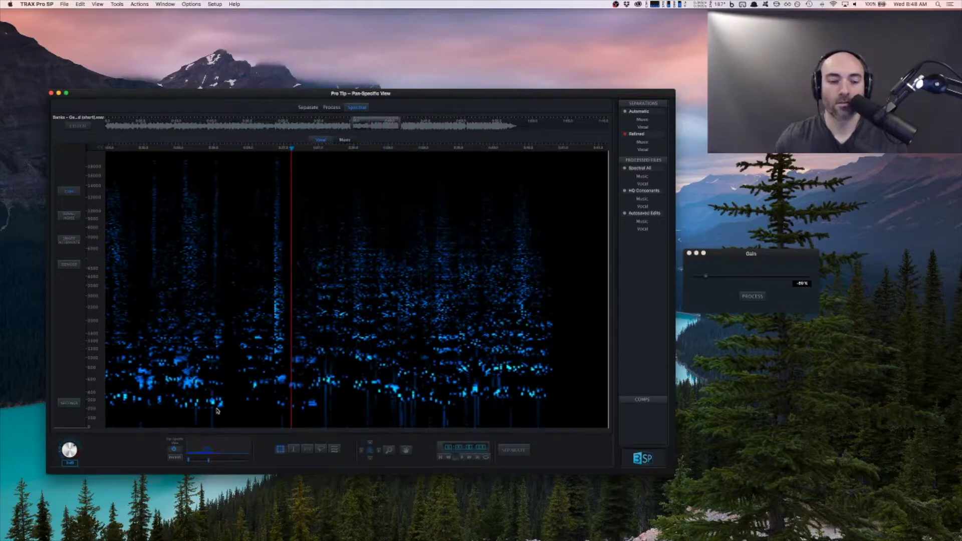
left_click(175, 450)
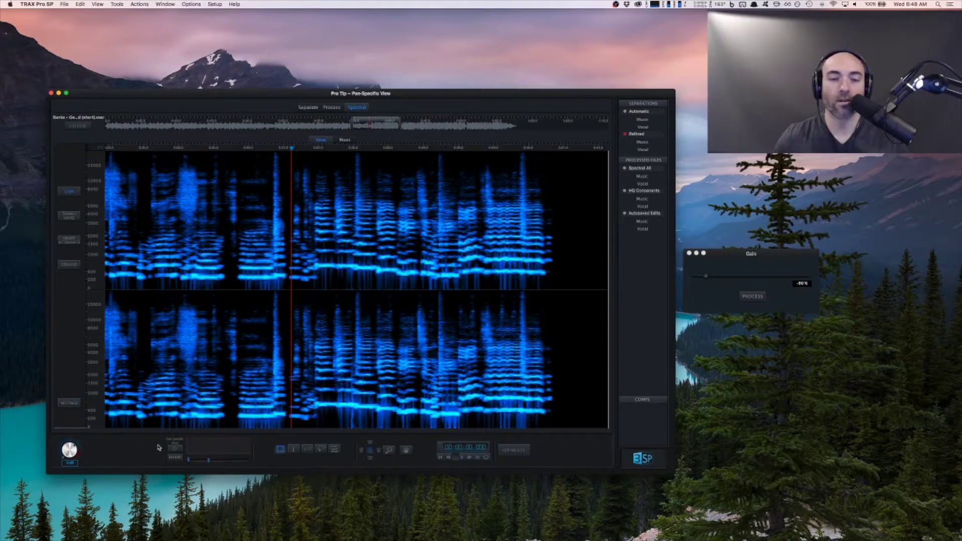
key("space")
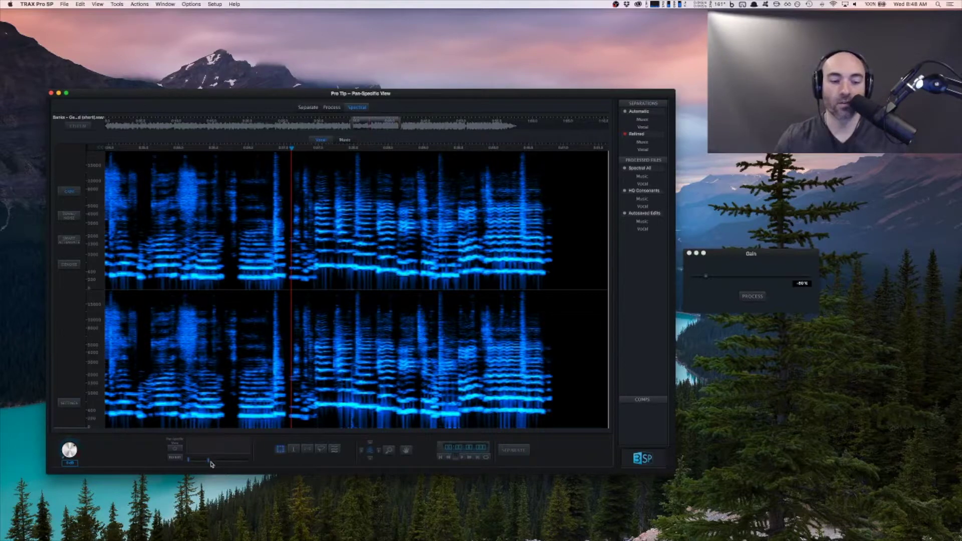
Move the pan range to the right side of the stereo field, turn on the pan-specific view and close the Gain window
left_click_drag(189, 462, 227, 462)
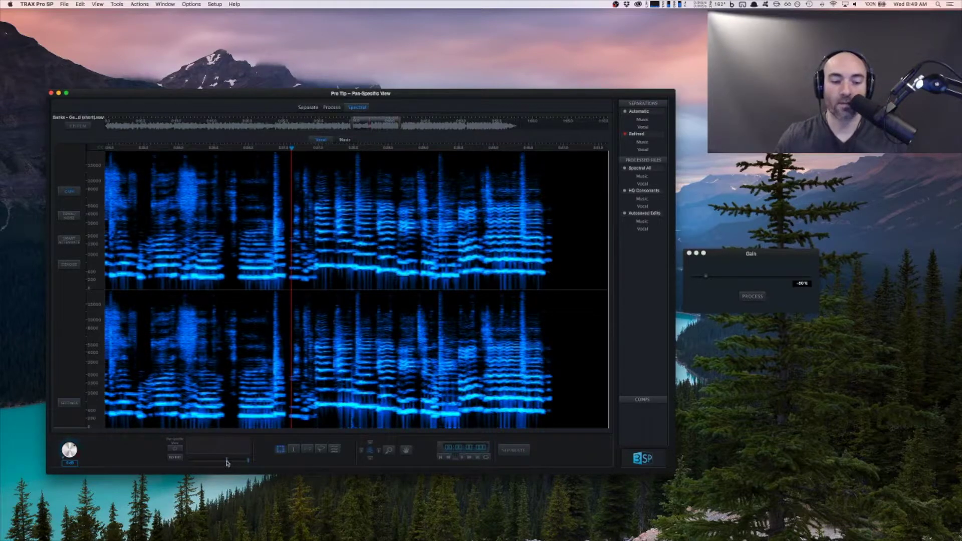
left_click(170, 451)
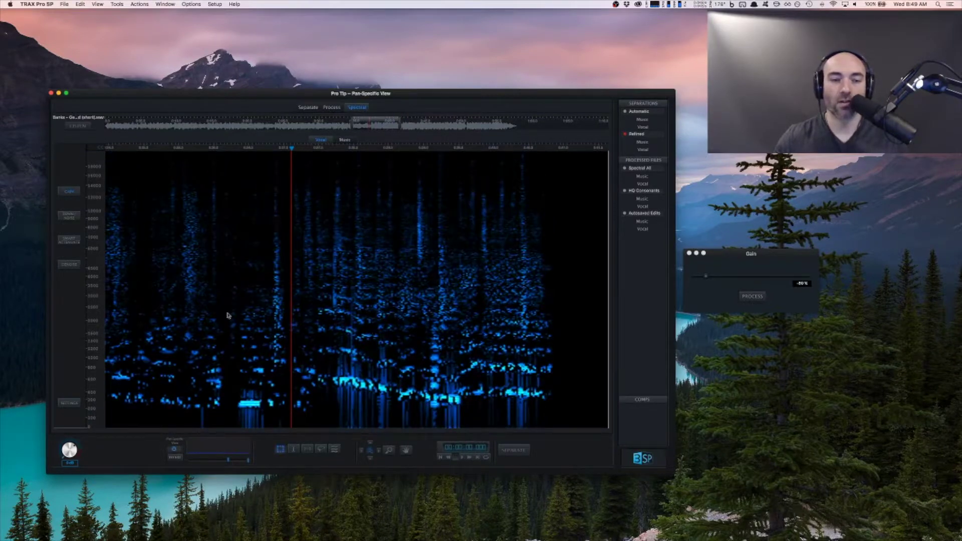
left_click(689, 253)
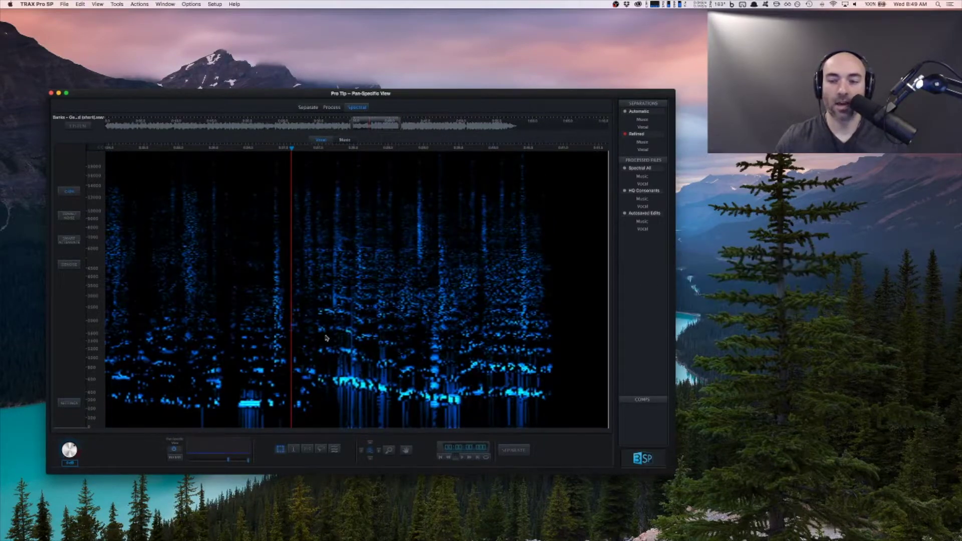
Select the high-frequency transient bands throughout the second half of the right-panned vocal content and delete them
left_click(283, 244)
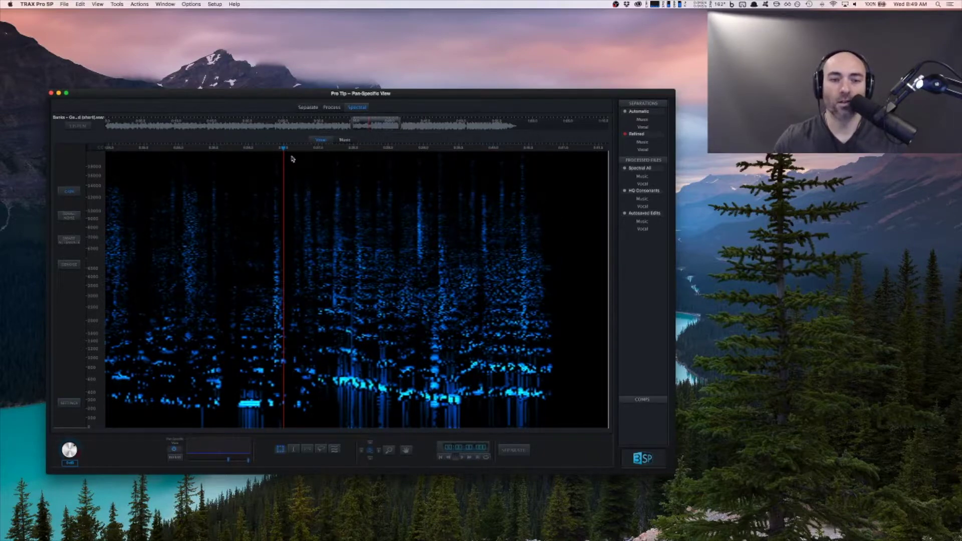
left_click_drag(292, 157, 301, 301)
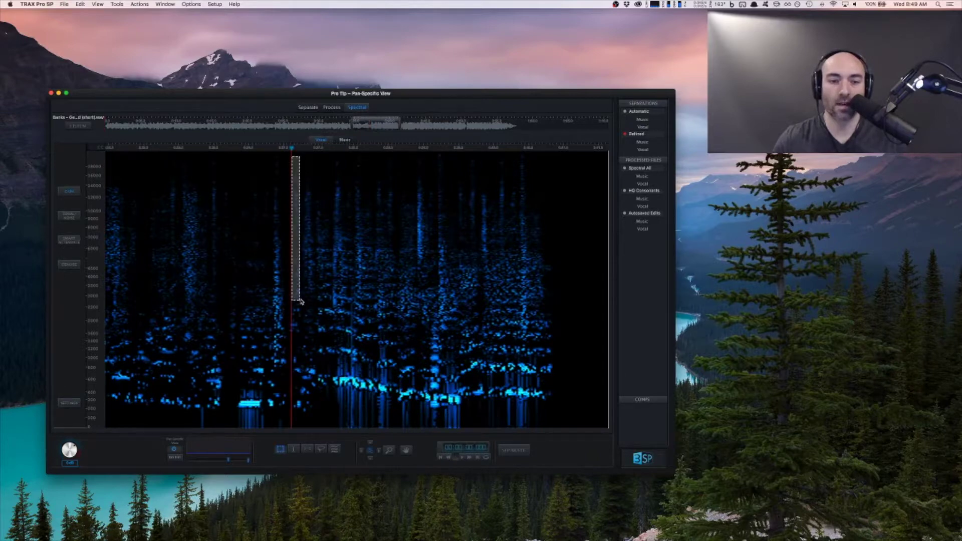
left_click_drag(303, 157, 314, 294)
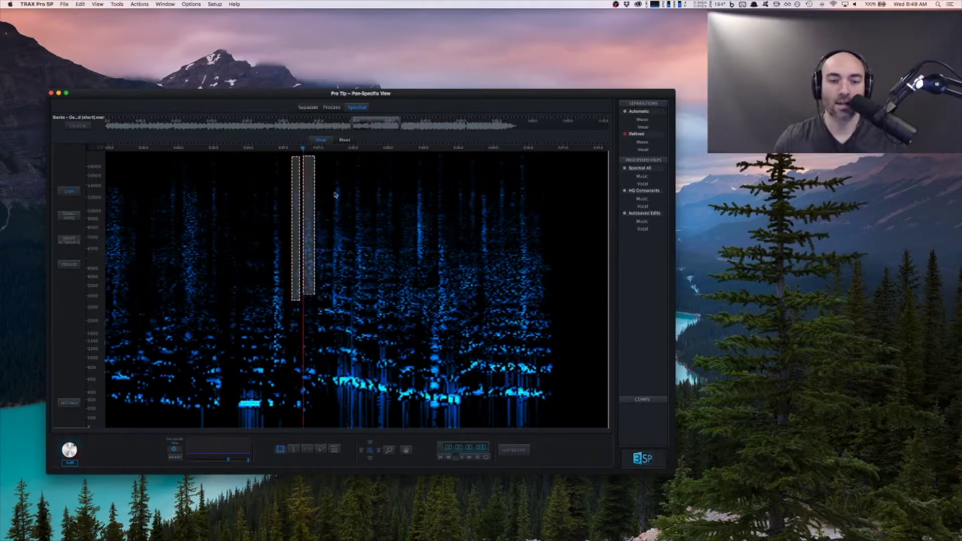
left_click_drag(317, 190, 328, 252)
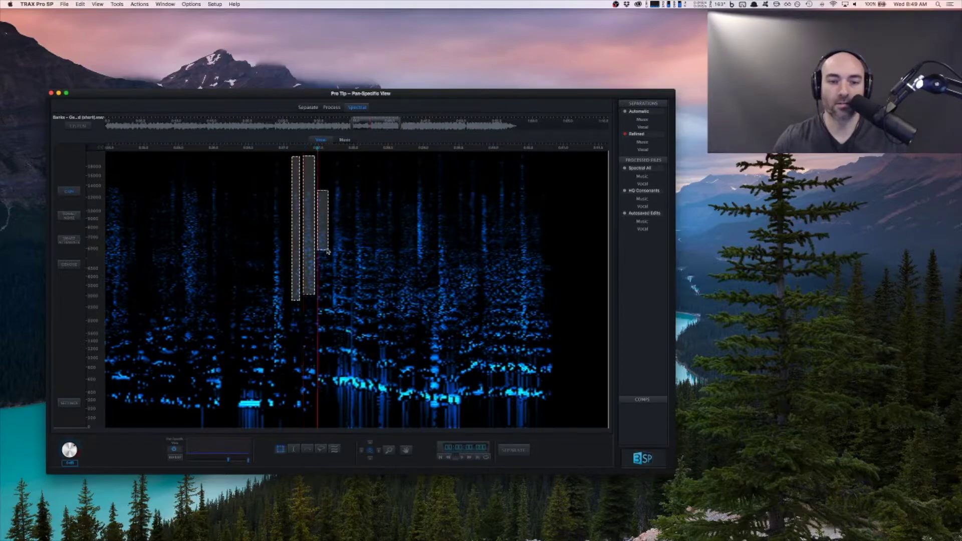
left_click_drag(334, 156, 339, 310)
left_click_drag(345, 159, 350, 233)
left_click_drag(354, 156, 364, 276)
left_click_drag(379, 172, 372, 239)
left_click_drag(395, 155, 385, 240)
left_click_drag(415, 157, 427, 261)
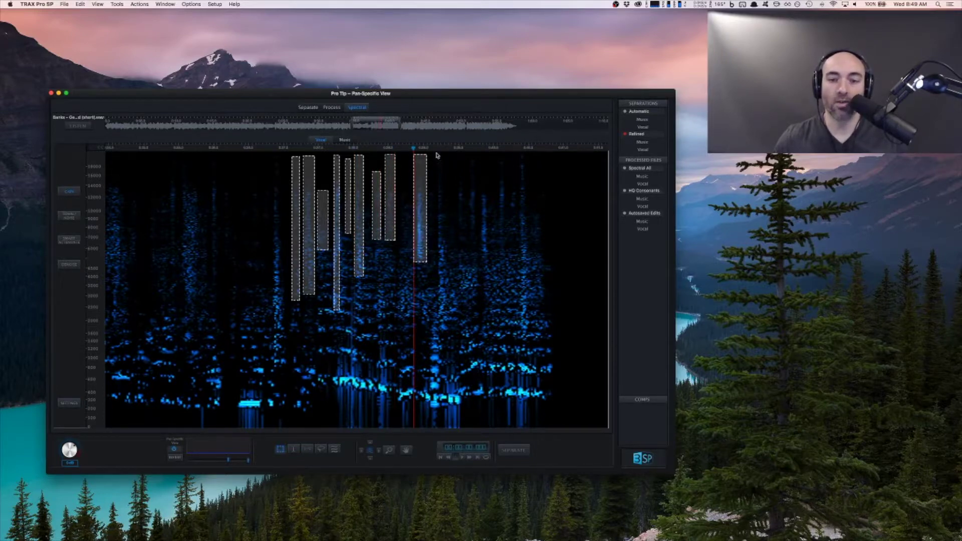
left_click_drag(437, 154, 445, 278)
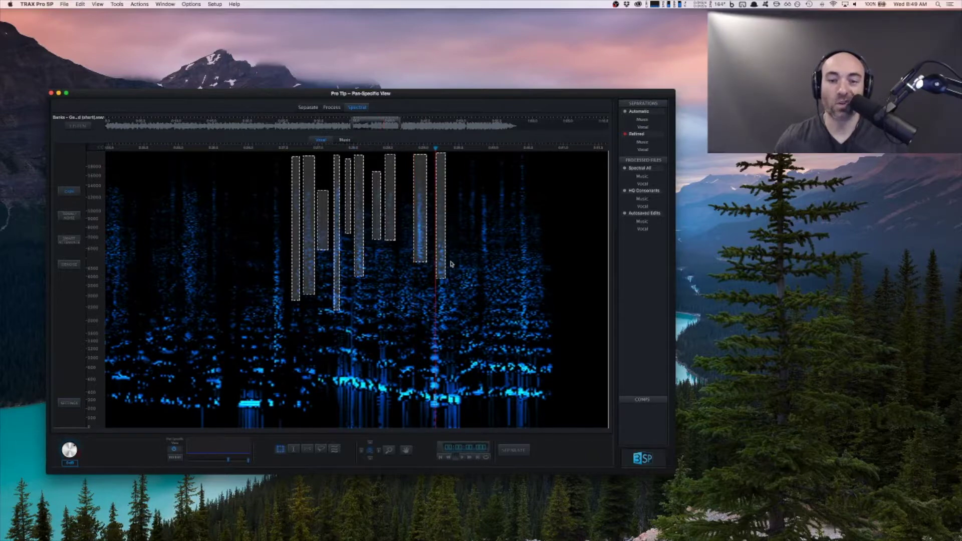
left_click_drag(458, 173, 463, 235)
left_click_drag(467, 156, 479, 238)
left_click_drag(480, 183, 489, 258)
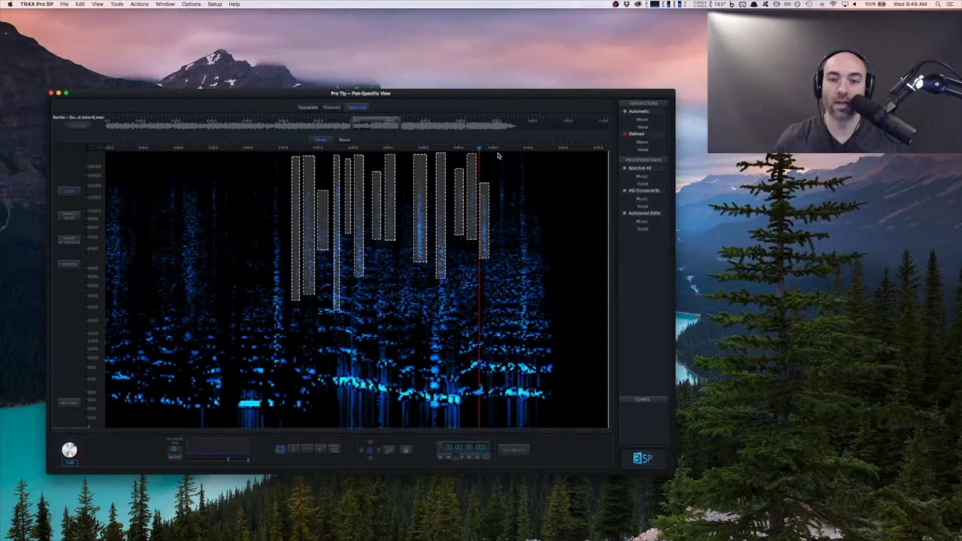
left_click_drag(497, 155, 505, 256)
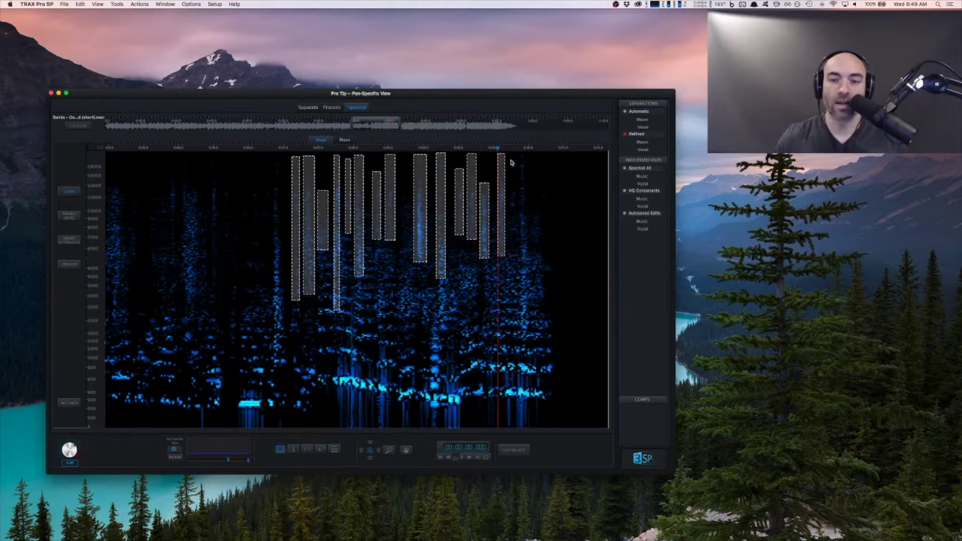
left_click_drag(509, 156, 517, 215)
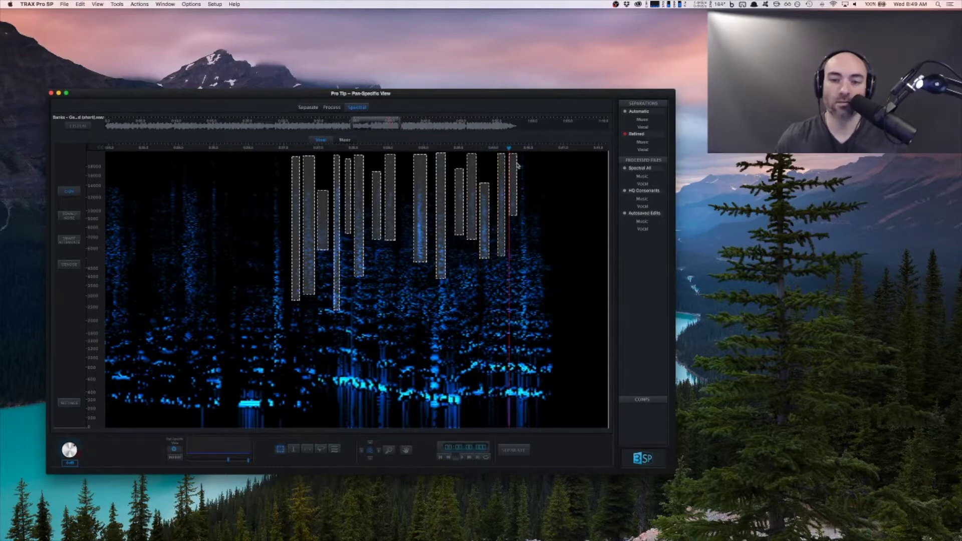
left_click_drag(520, 154, 527, 259)
left_click_drag(534, 184, 551, 247)
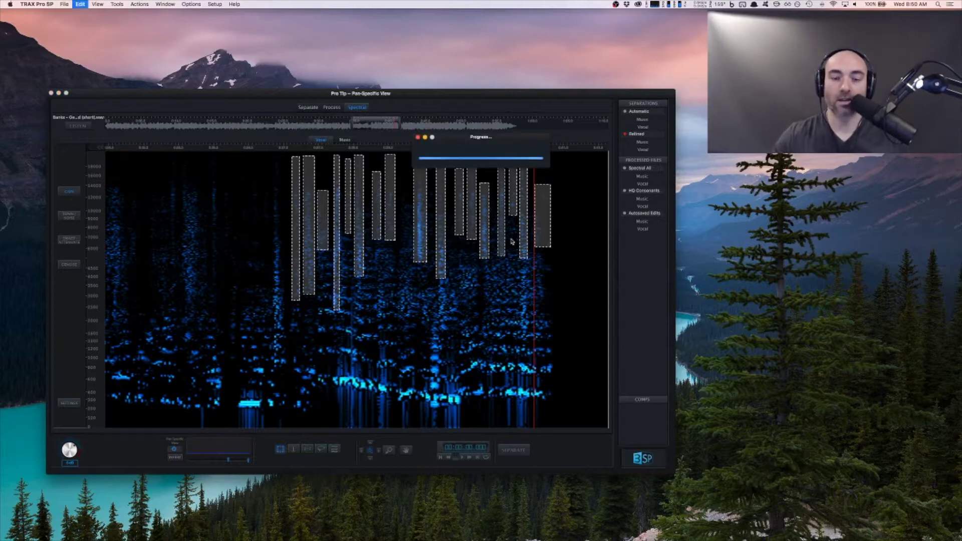
Play the second half of the right-panned vocal content from just before the deleted bands
left_click(285, 233)
key("space")
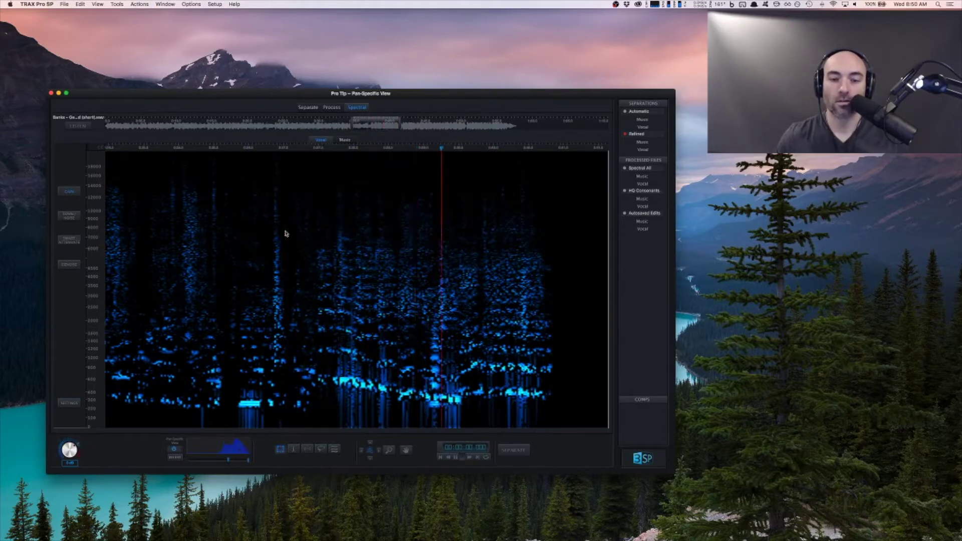
key("space")
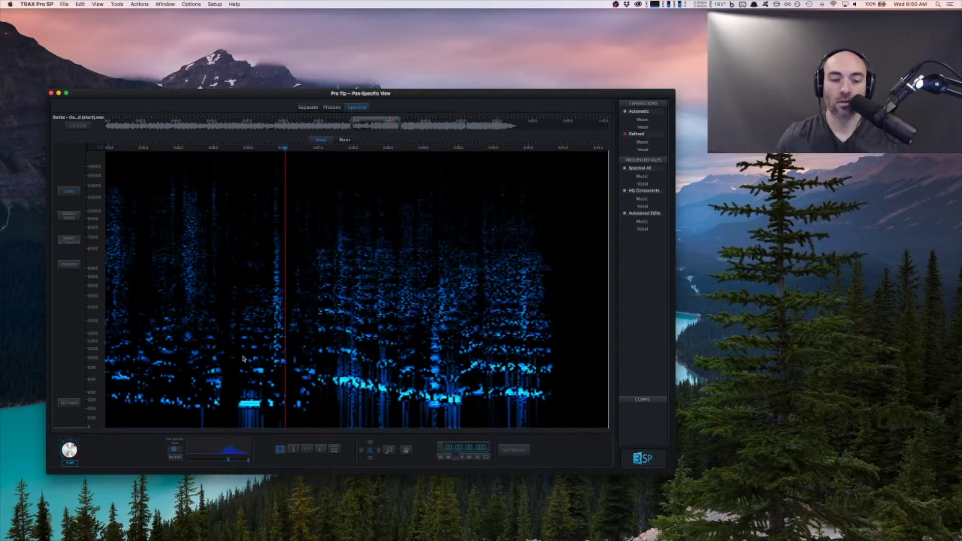
Turn off the pan-specific view and play the second half of the full stereo vocal
left_click(176, 451)
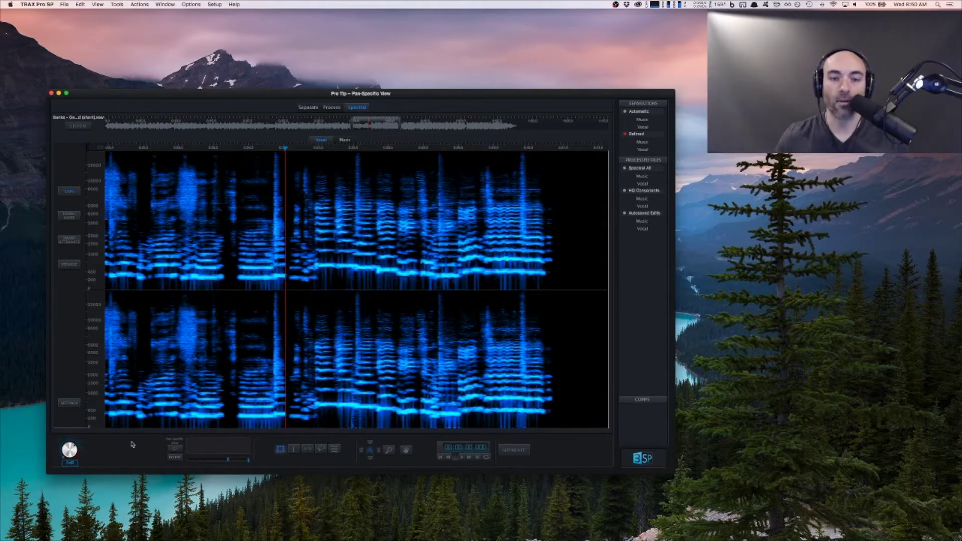
key("space")
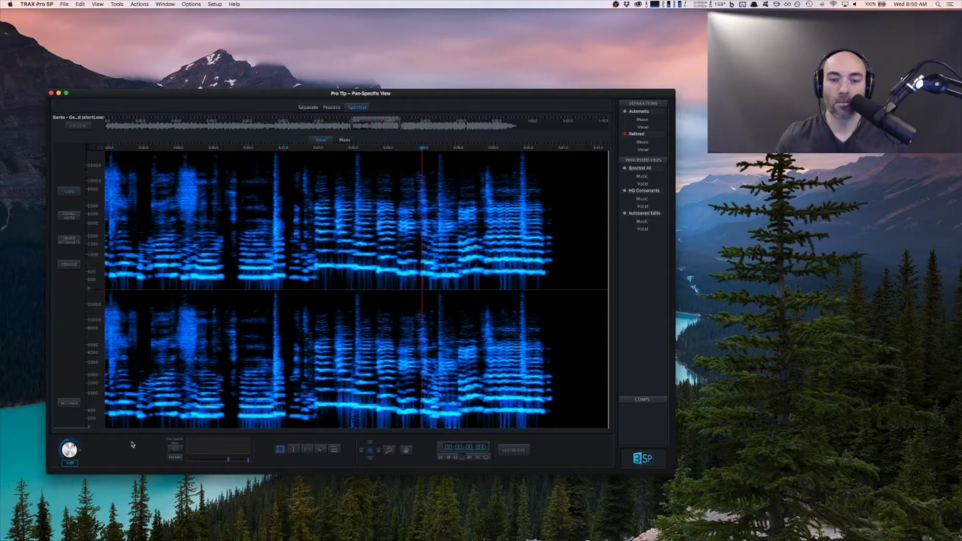
key("space")
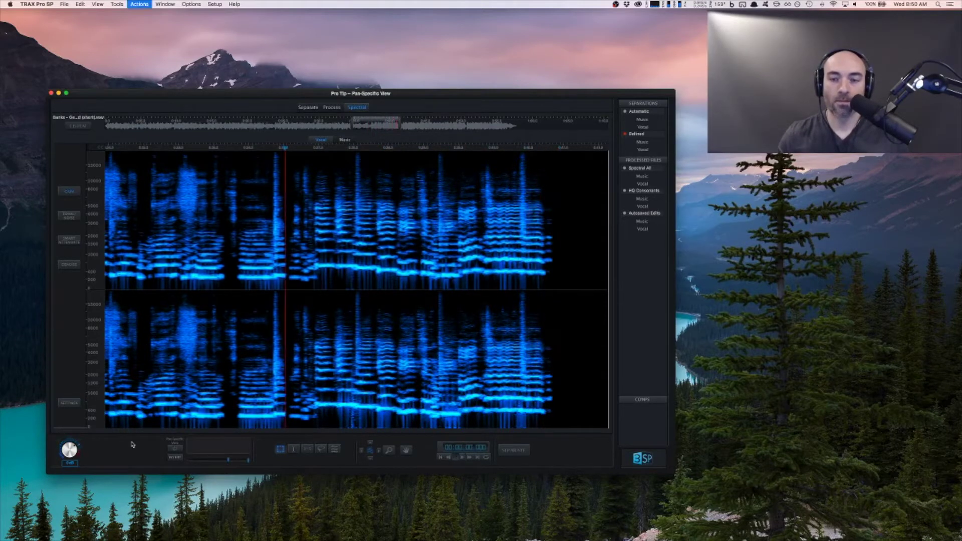